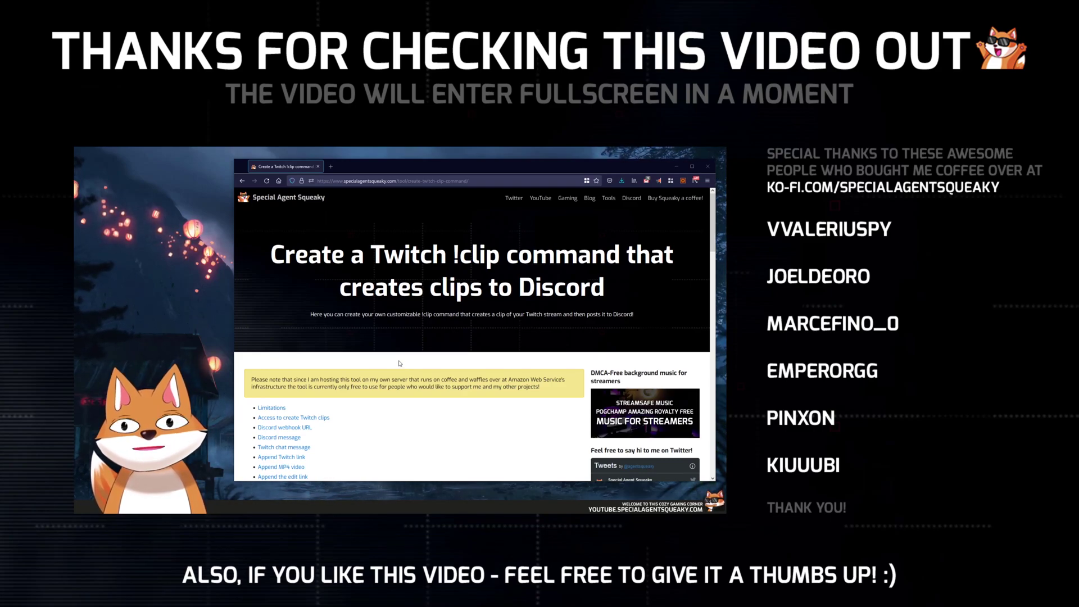
- Highlight '!clip' in the page heading, deselect it, and minimize the browser window
{"action": "double_click", "coordinate": [462, 258]}
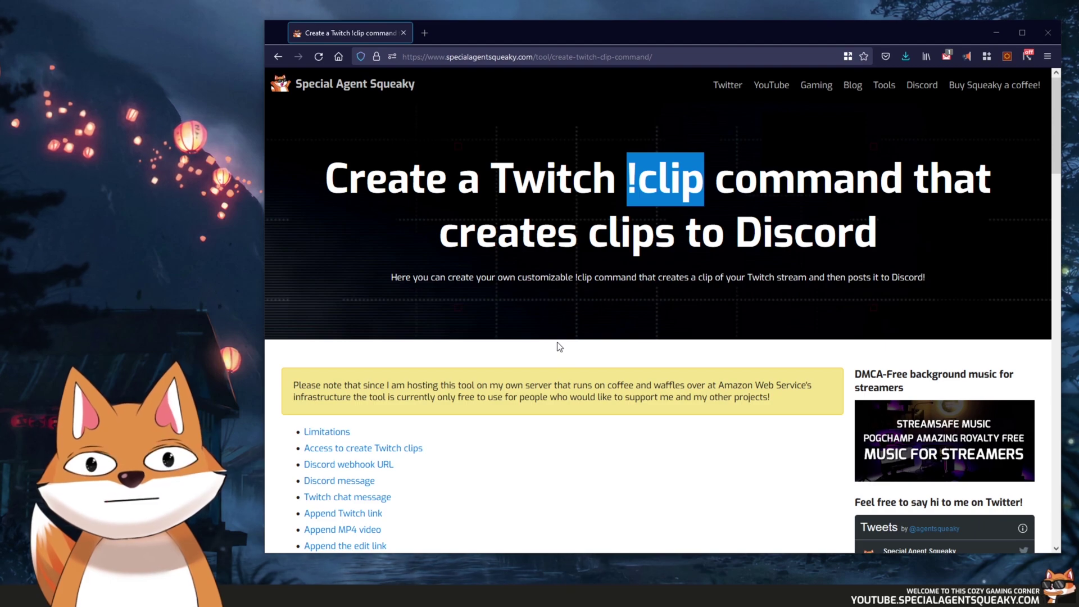
{"action": "left_click", "coordinate": [477, 360]}
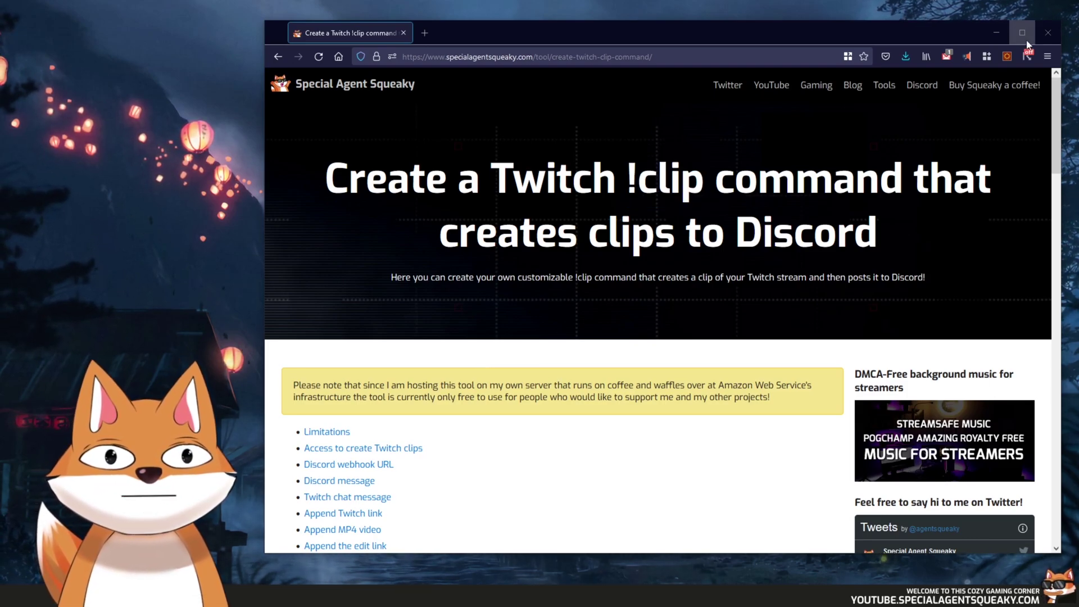
{"action": "left_click", "coordinate": [996, 32]}
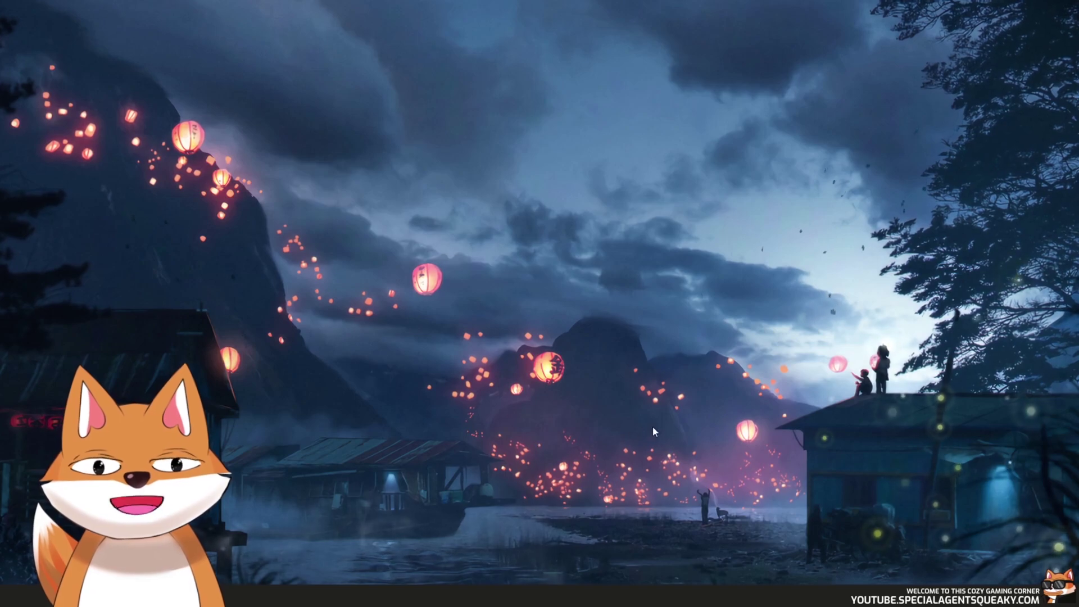
- Switch away from the browser and bring the Twitch chat popout to the front
{"action": "key", "text": "alt+Tab"}
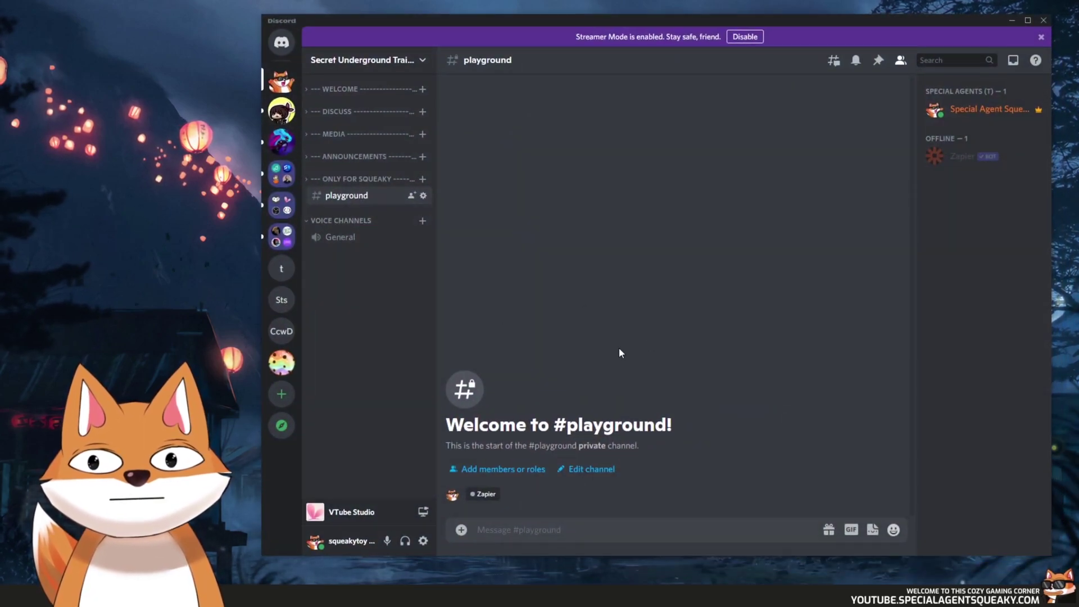
{"action": "mouse_move", "coordinate": [283, 595]}
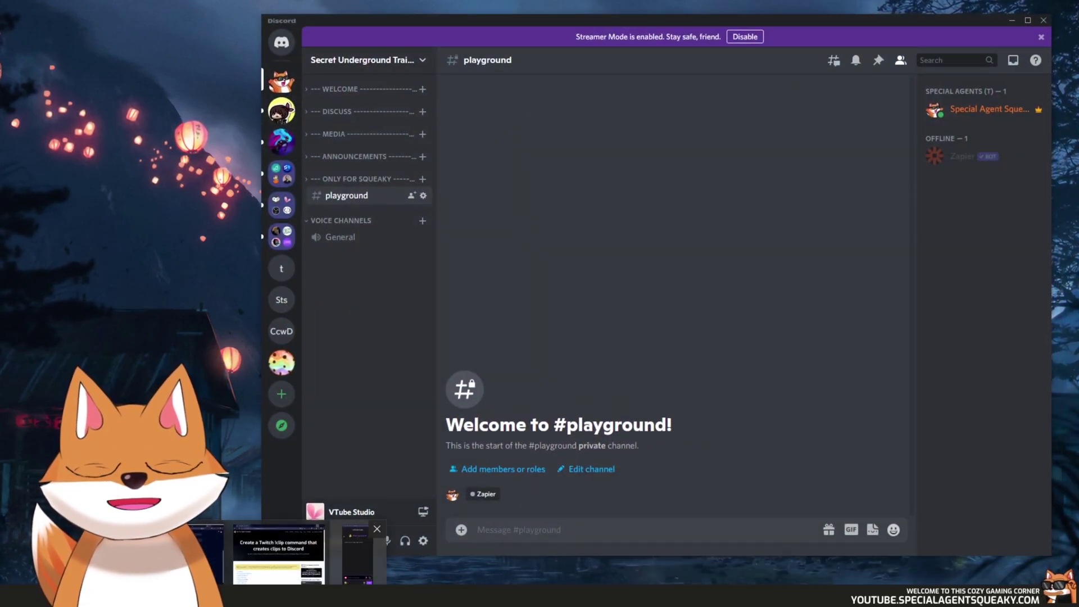
{"action": "left_click", "coordinate": [358, 553]}
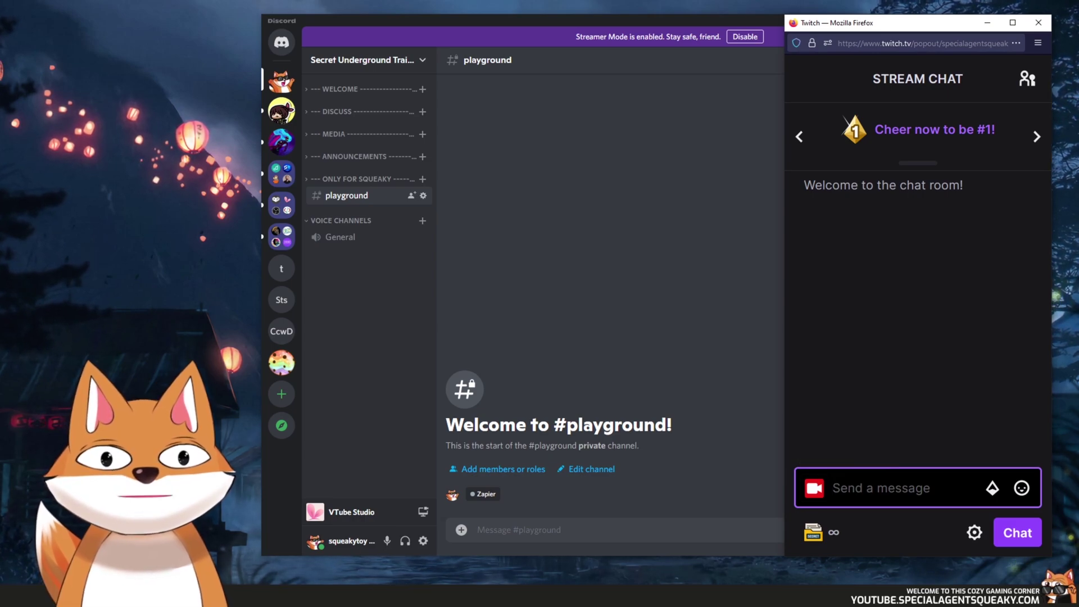
- Send '!clip oh wow, 360 no-scope' in Twitch chat, then return to Discord
{"action": "type", "text": "!"}
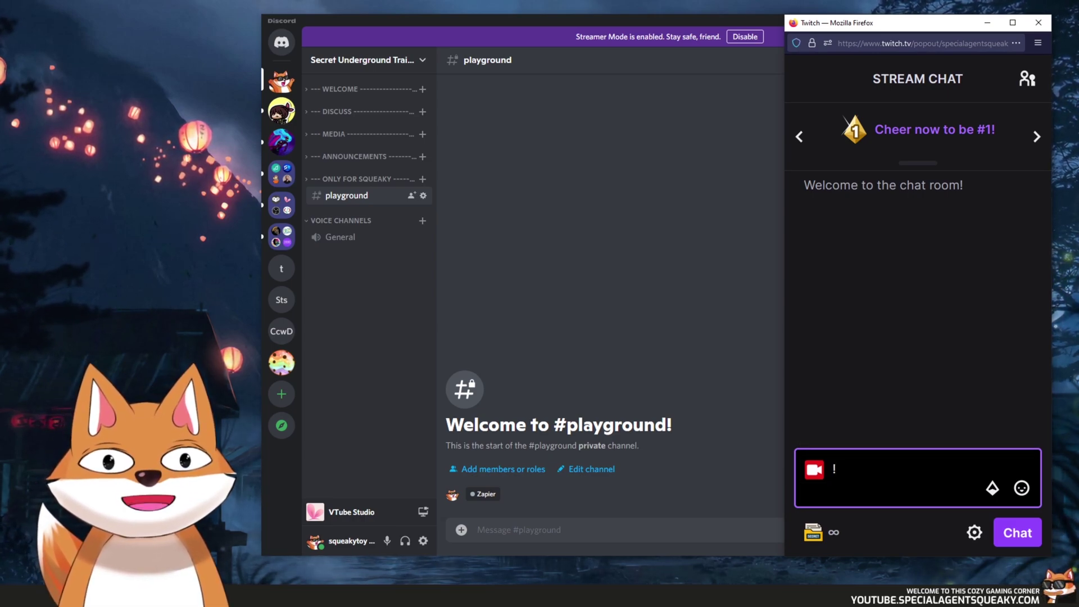
{"action": "type", "text": "clip"}
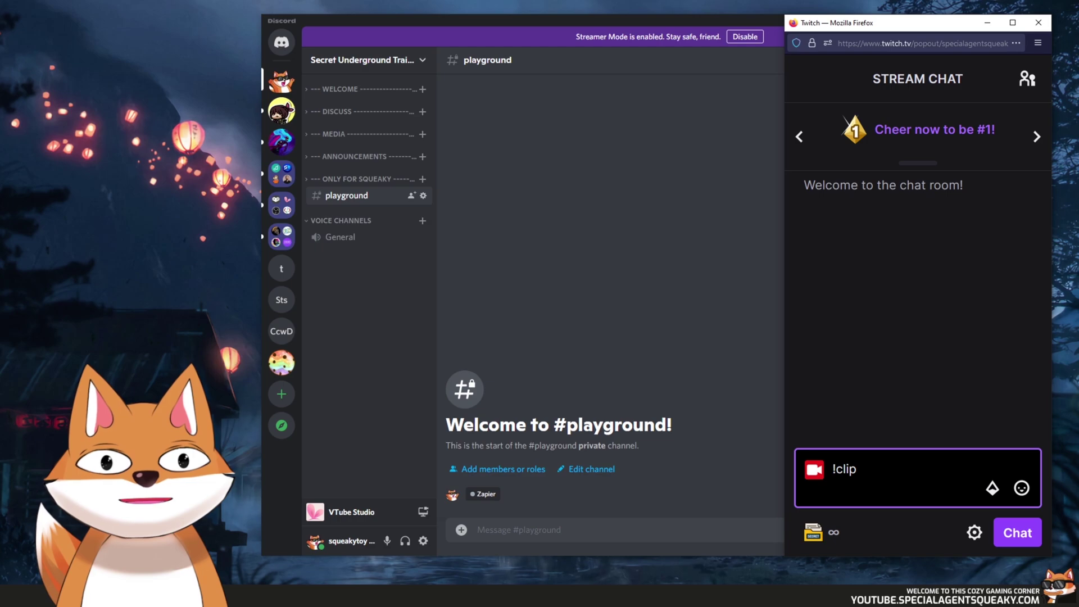
{"action": "type", "text": " oh wow, 3"}
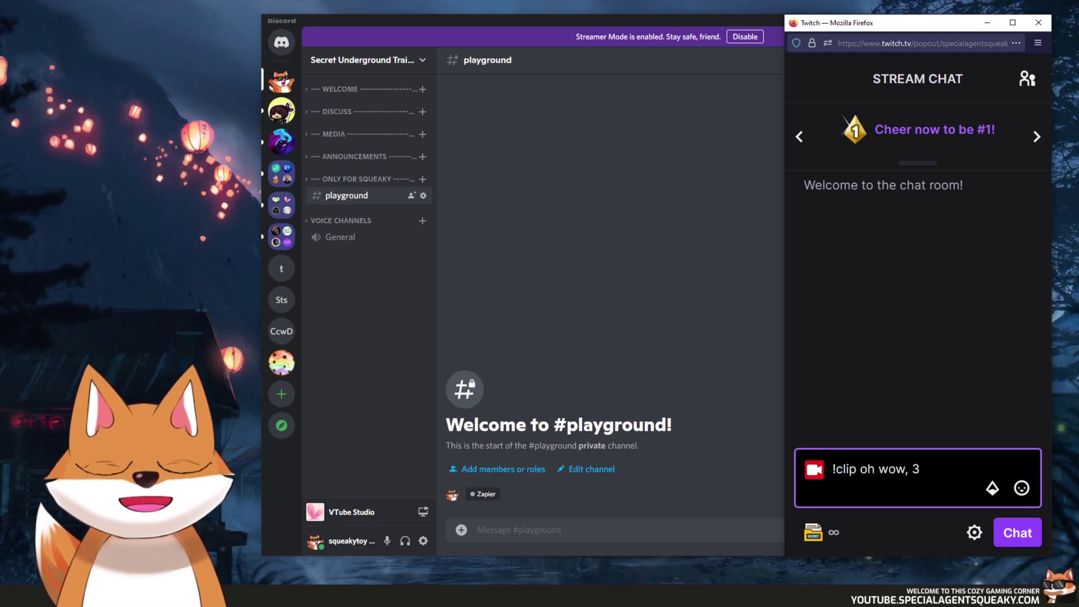
{"action": "type", "text": "60 no-scope"}
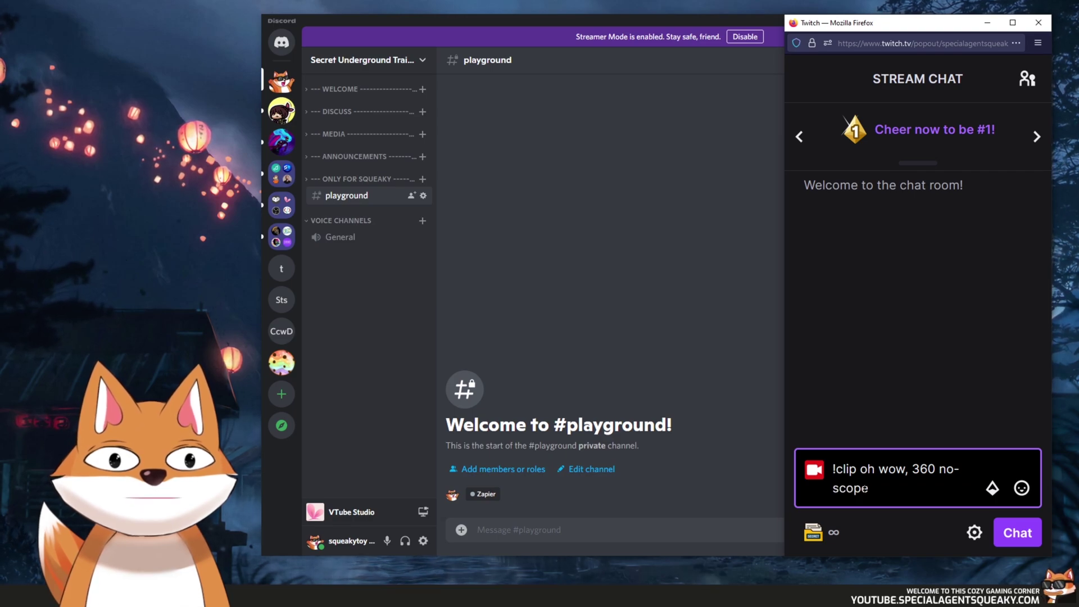
{"action": "key", "text": "Return"}
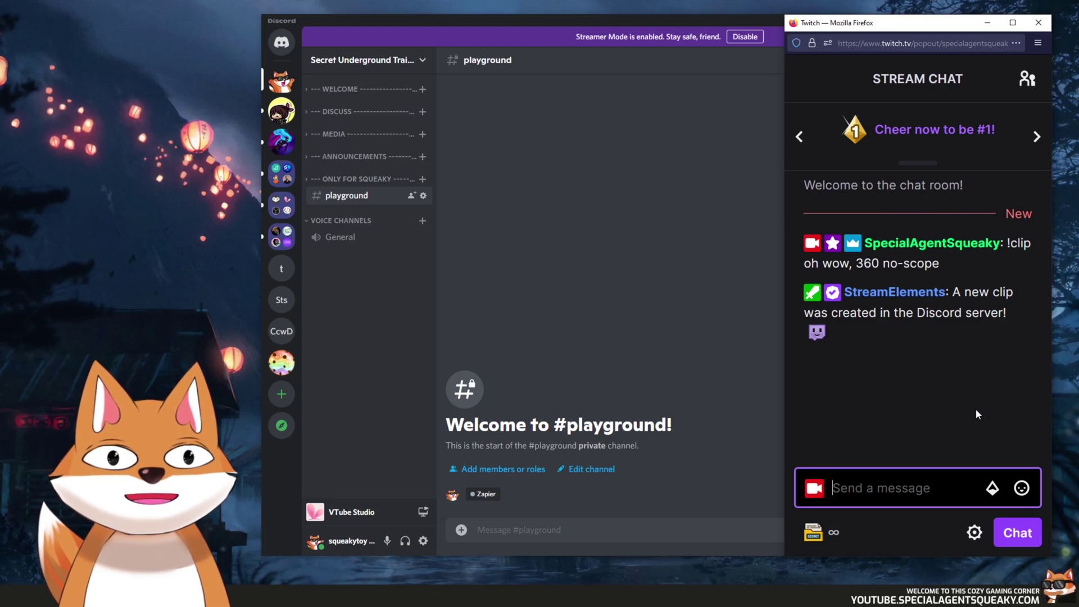
{"action": "left_click", "coordinate": [668, 358]}
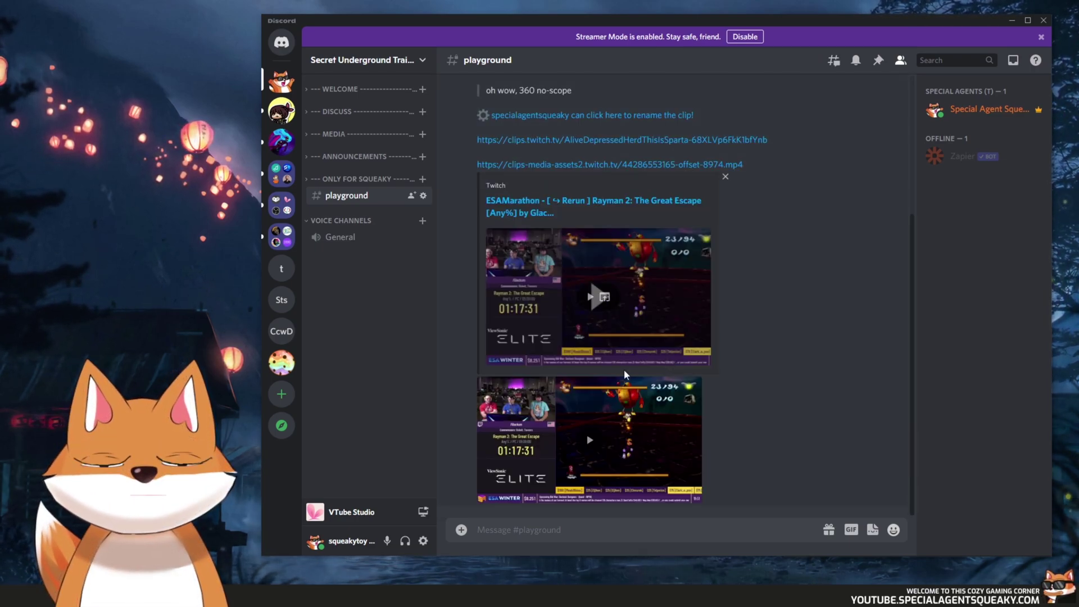
- Review the new #playground clip post and play its Twitch embed and mp4 video
{"action": "scroll", "coordinate": [762, 366], "scroll_direction": "up", "scroll_amount": 1}
{"action": "scroll", "coordinate": [773, 369], "scroll_direction": "down", "scroll_amount": 1}
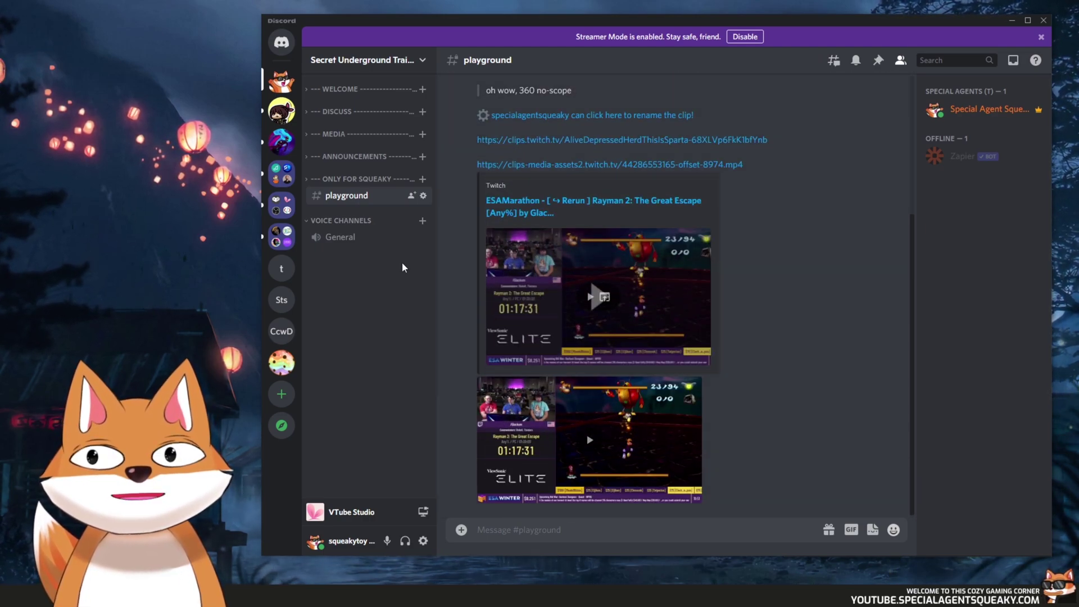
{"action": "scroll", "coordinate": [584, 159], "scroll_direction": "up", "scroll_amount": 1}
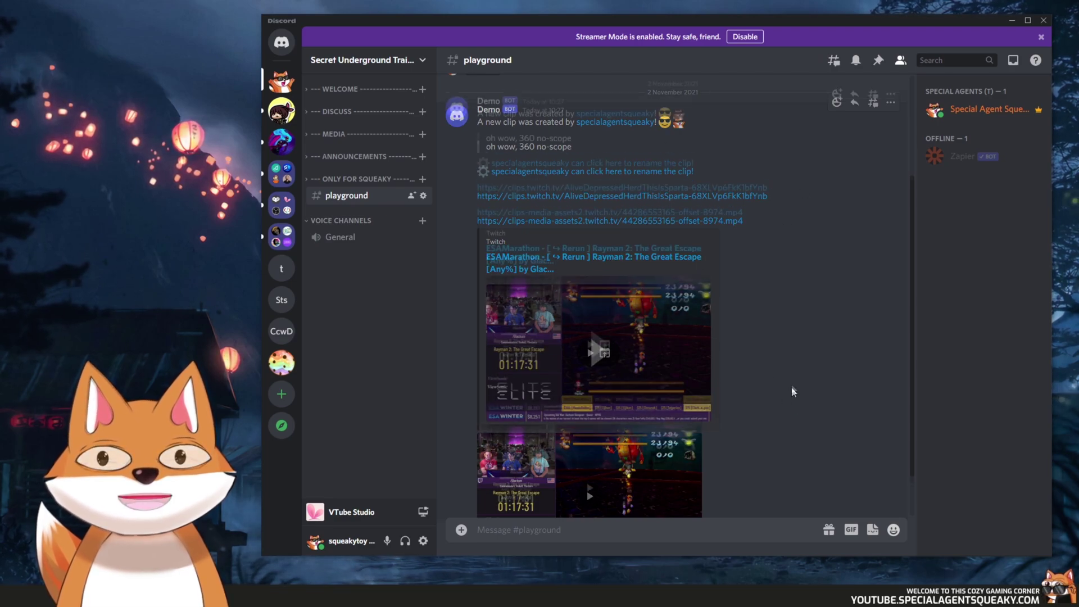
{"action": "scroll", "coordinate": [794, 389], "scroll_direction": "down", "scroll_amount": 1}
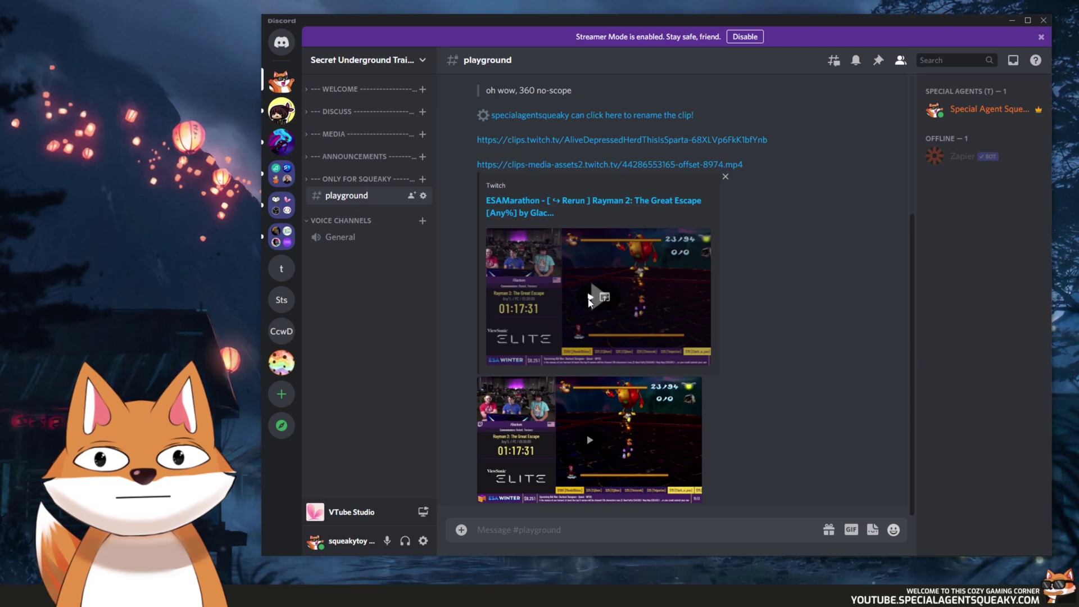
{"action": "left_click", "coordinate": [590, 300]}
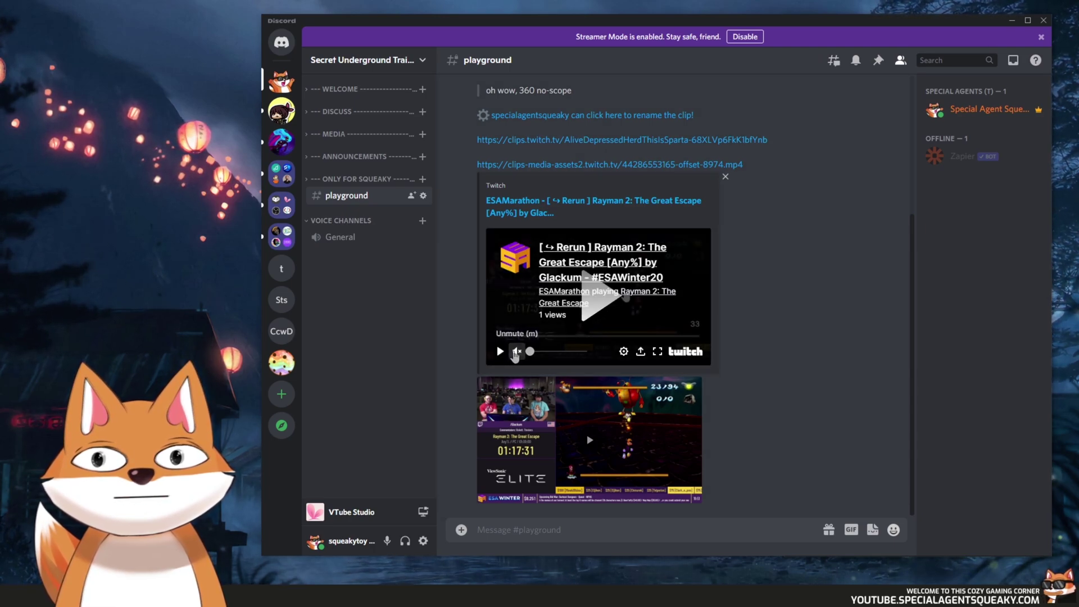
{"action": "mouse_move", "coordinate": [566, 465]}
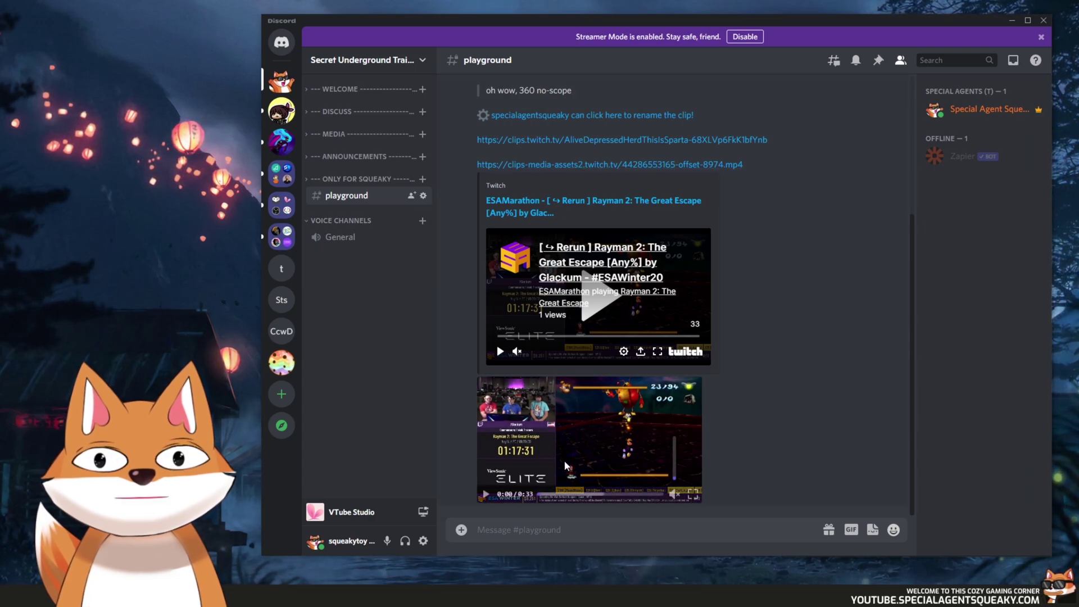
{"action": "left_click", "coordinate": [585, 430]}
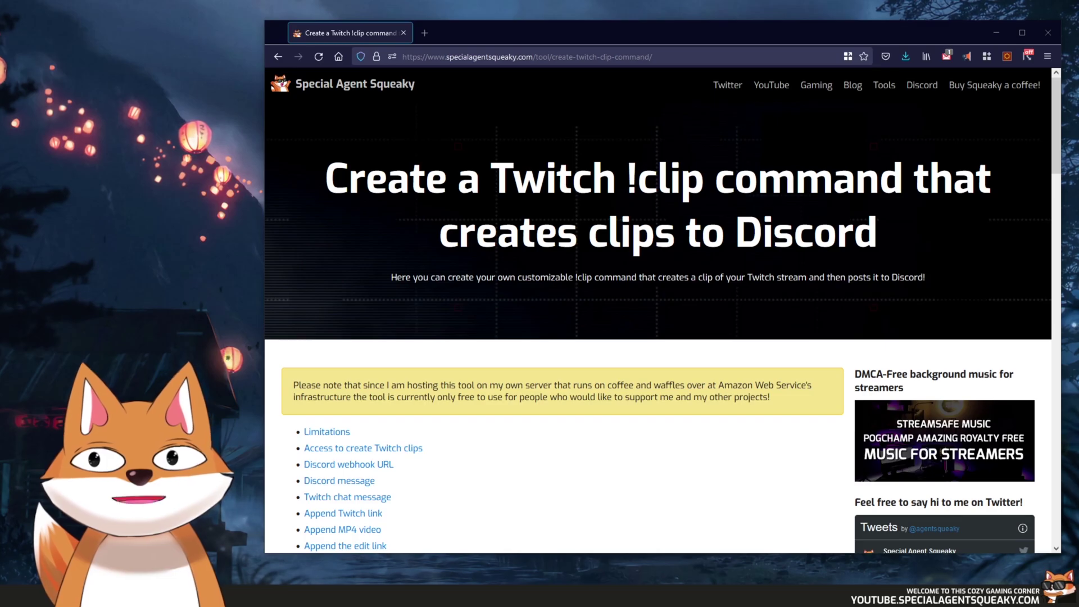
- Scroll to the Limitations section, highlighting 'global rate limit' and the 1 minute delay wording
{"action": "left_click_drag", "start_coordinate": [1053, 114], "coordinate": [1022, 106]}
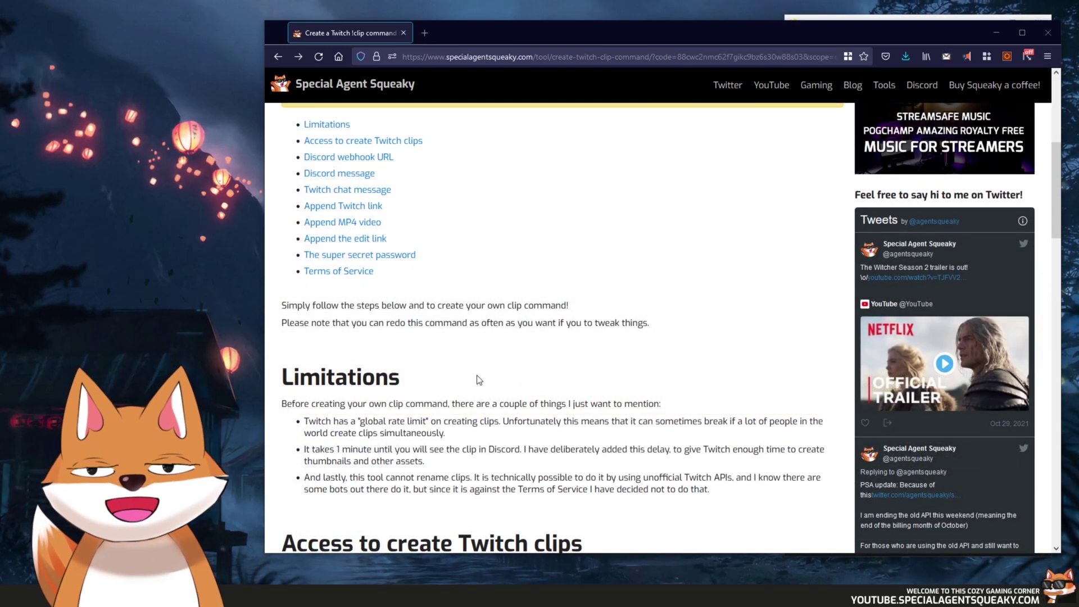
{"action": "scroll", "coordinate": [479, 381], "scroll_direction": "down", "scroll_amount": 2}
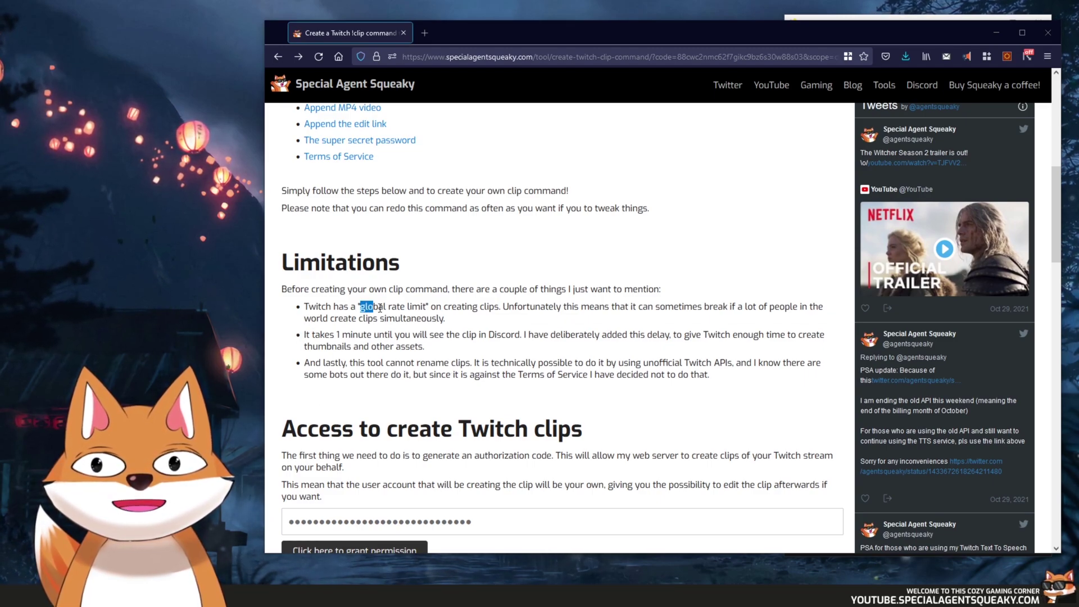
{"action": "left_click_drag", "start_coordinate": [380, 308], "coordinate": [427, 306]}
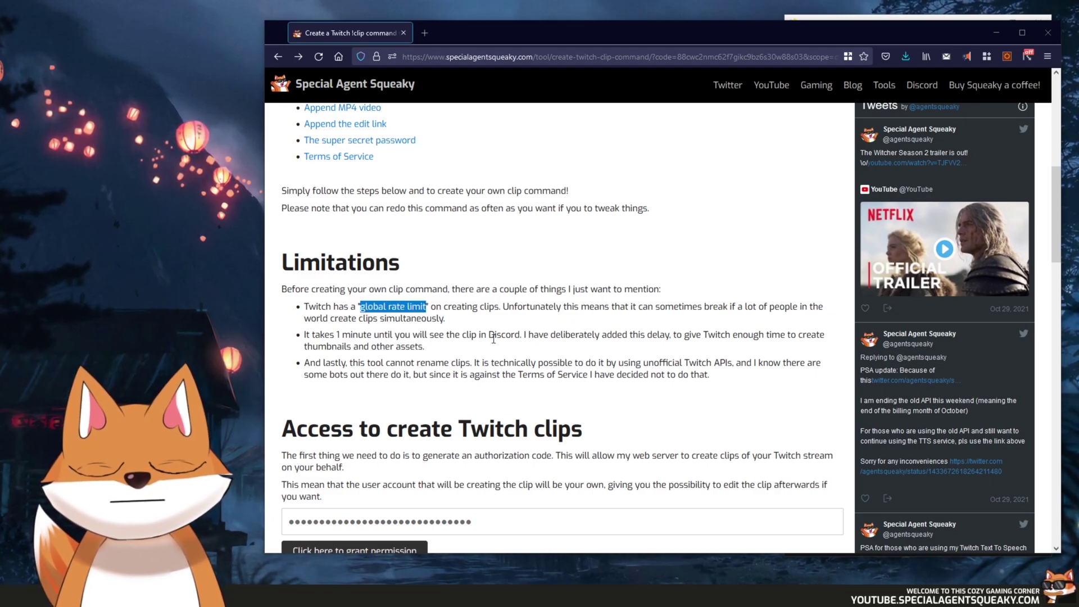
{"action": "left_click", "coordinate": [497, 320]}
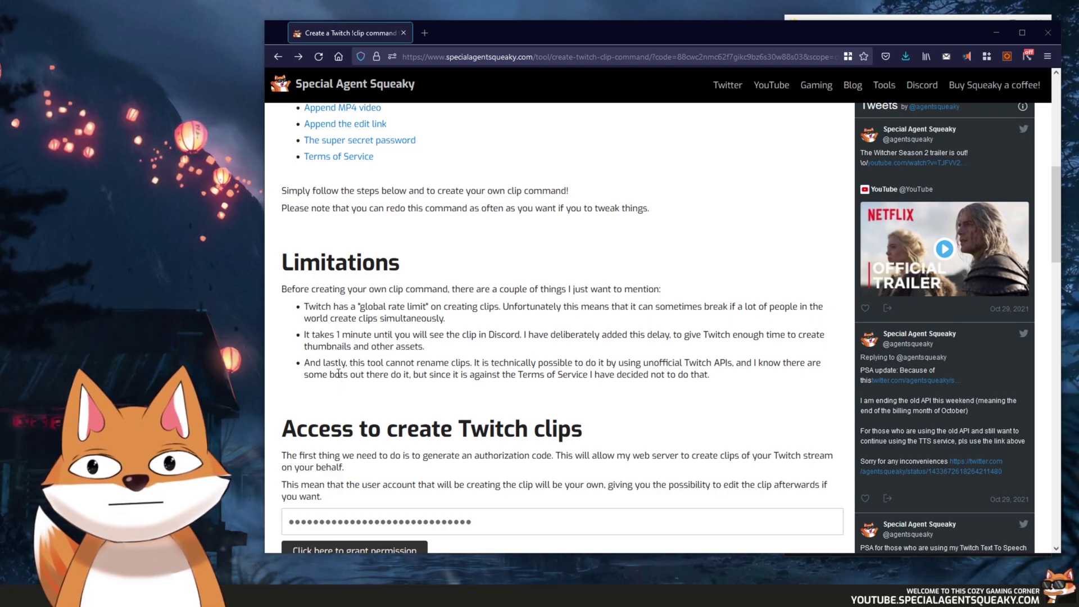
{"action": "left_click_drag", "start_coordinate": [338, 335], "coordinate": [356, 339]}
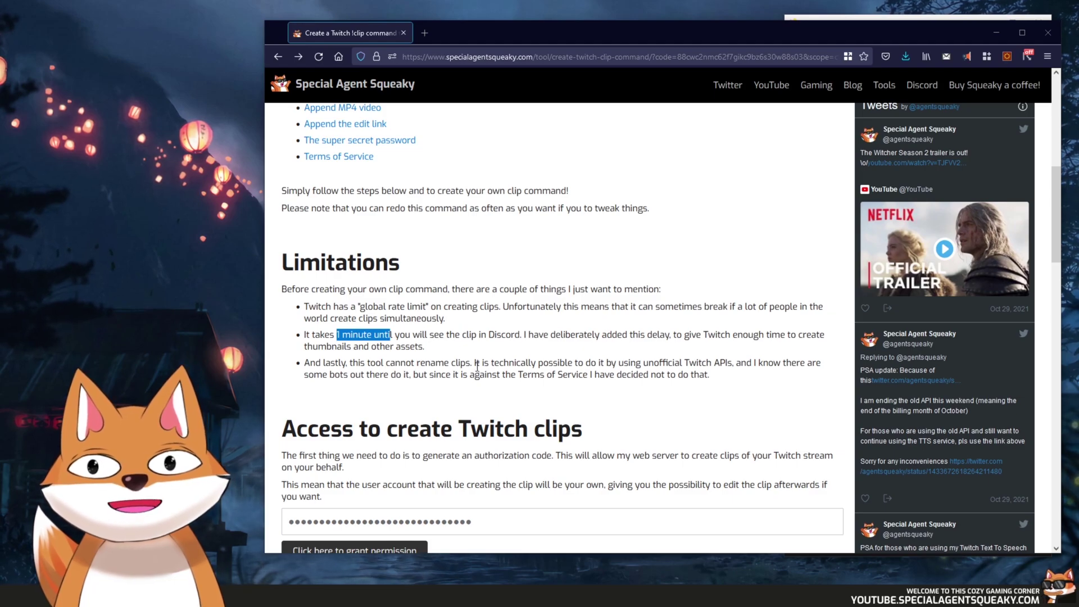
{"action": "left_click", "coordinate": [458, 355]}
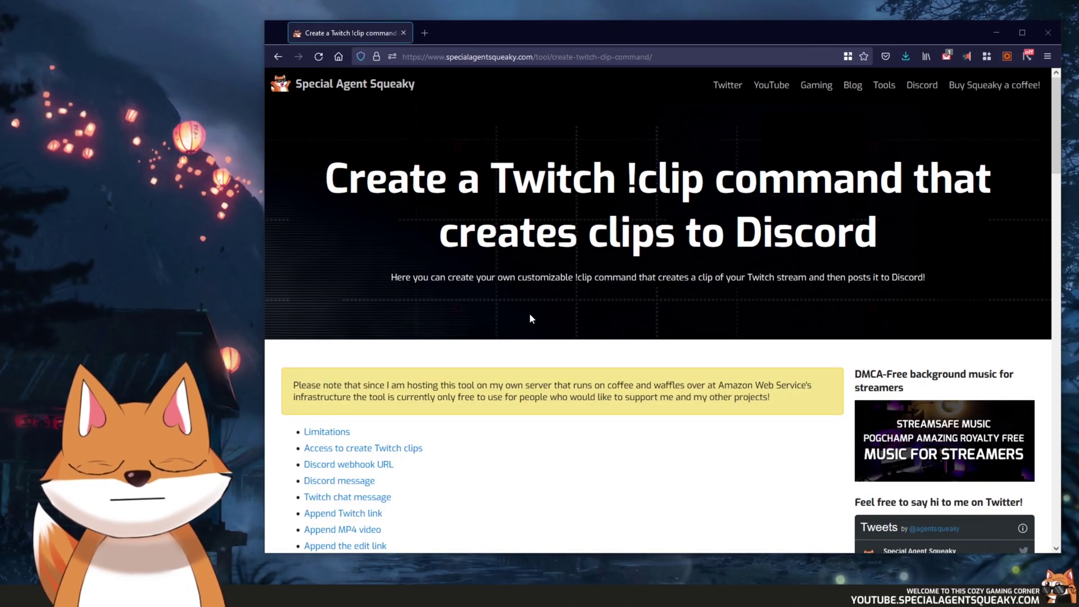
- Authorize the clip command on the Twitch account and scroll down the returned tool page
{"action": "scroll", "coordinate": [529, 318], "scroll_direction": "down", "scroll_amount": 8}
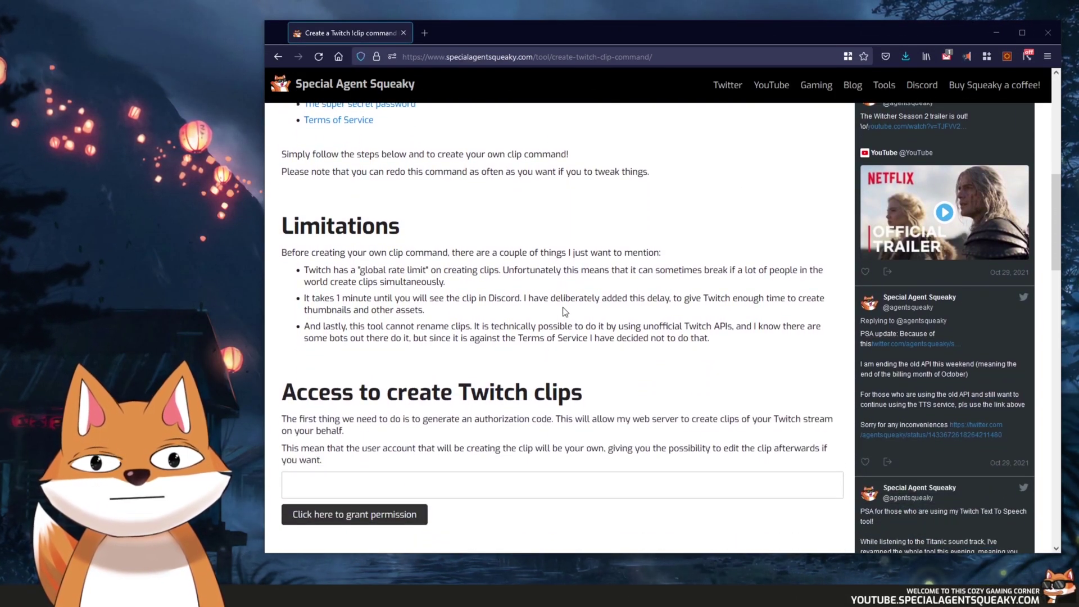
{"action": "scroll", "coordinate": [547, 360], "scroll_direction": "down", "scroll_amount": 3}
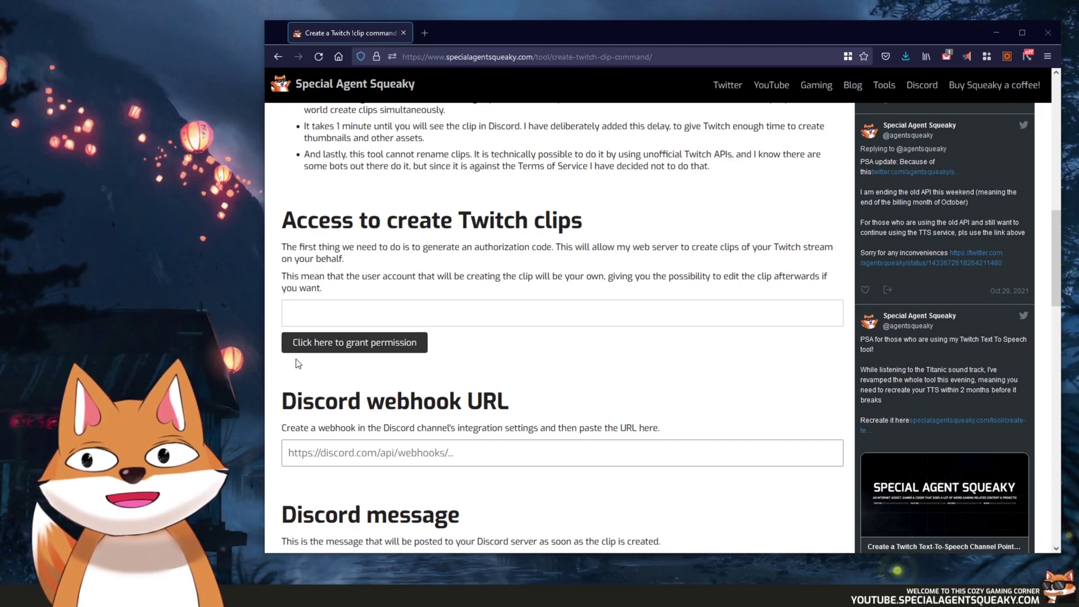
{"action": "left_click", "coordinate": [369, 348]}
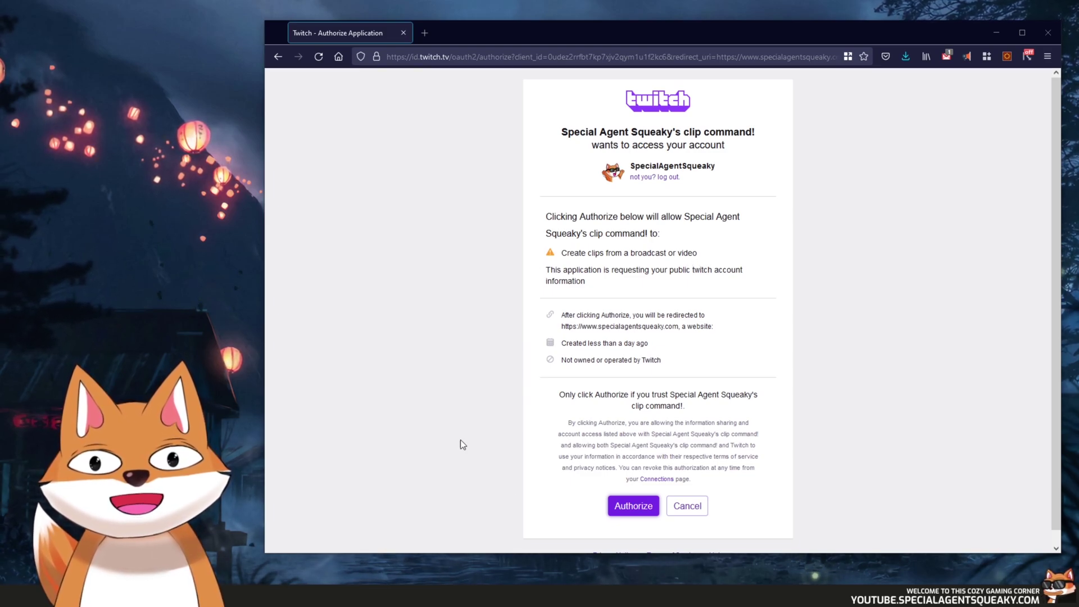
{"action": "left_click", "coordinate": [631, 508]}
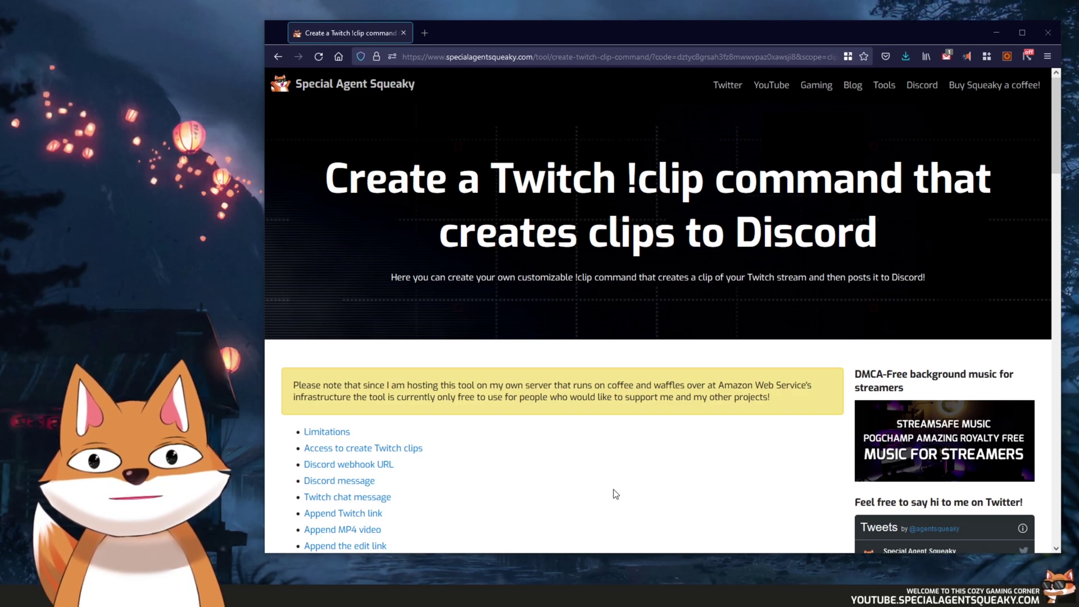
{"action": "scroll", "coordinate": [573, 470], "scroll_direction": "down", "scroll_amount": 10}
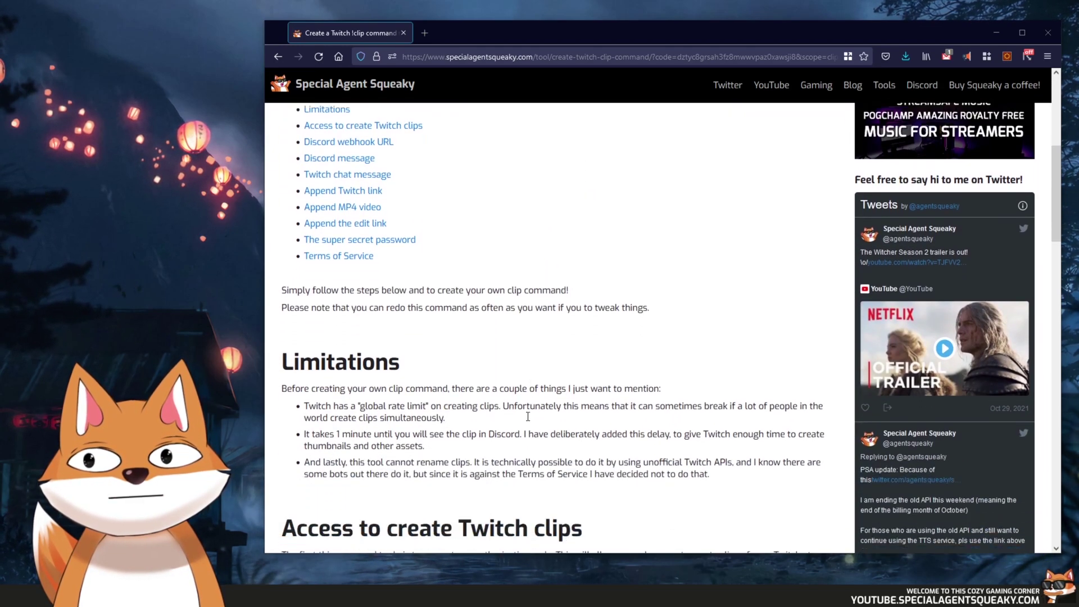
{"action": "scroll", "coordinate": [458, 404], "scroll_direction": "down", "scroll_amount": 2}
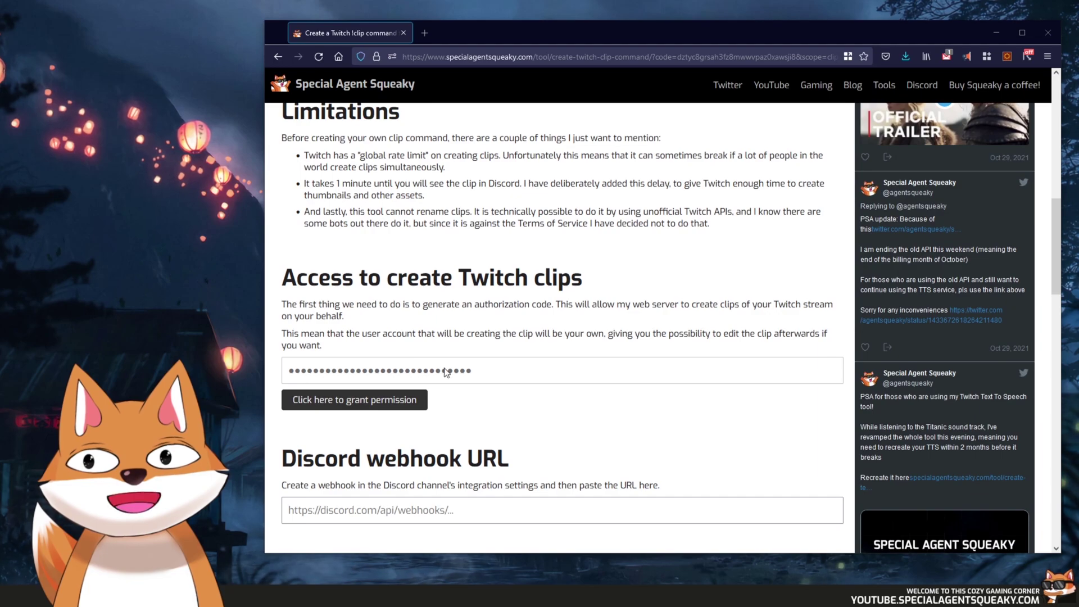
{"action": "scroll", "coordinate": [522, 345], "scroll_direction": "down", "scroll_amount": 5}
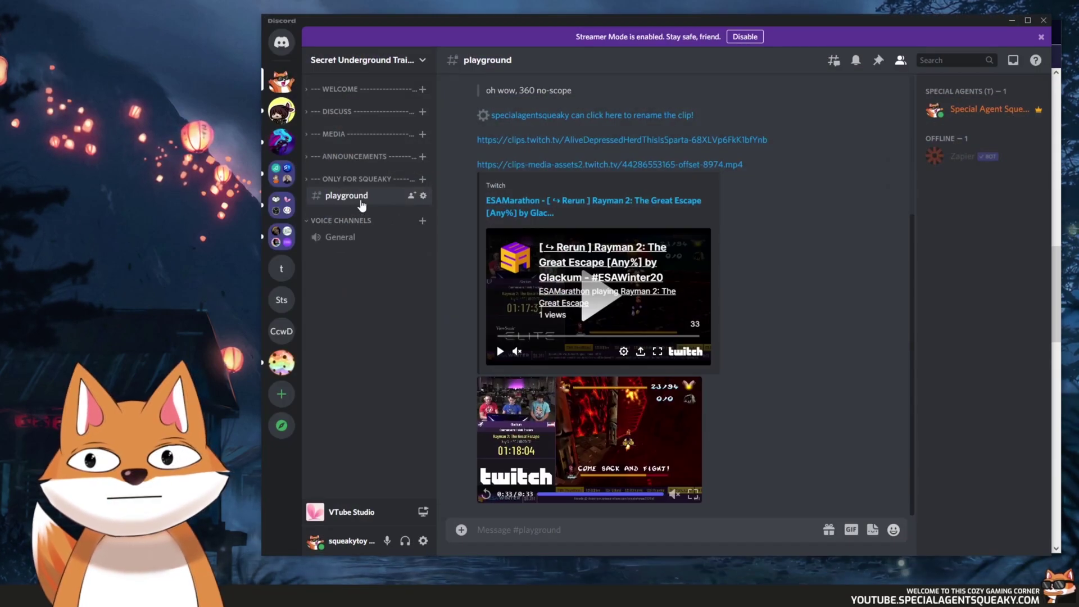
- Create a new webhook under the playground channel's Integrations settings
{"action": "right_click", "coordinate": [363, 201]}
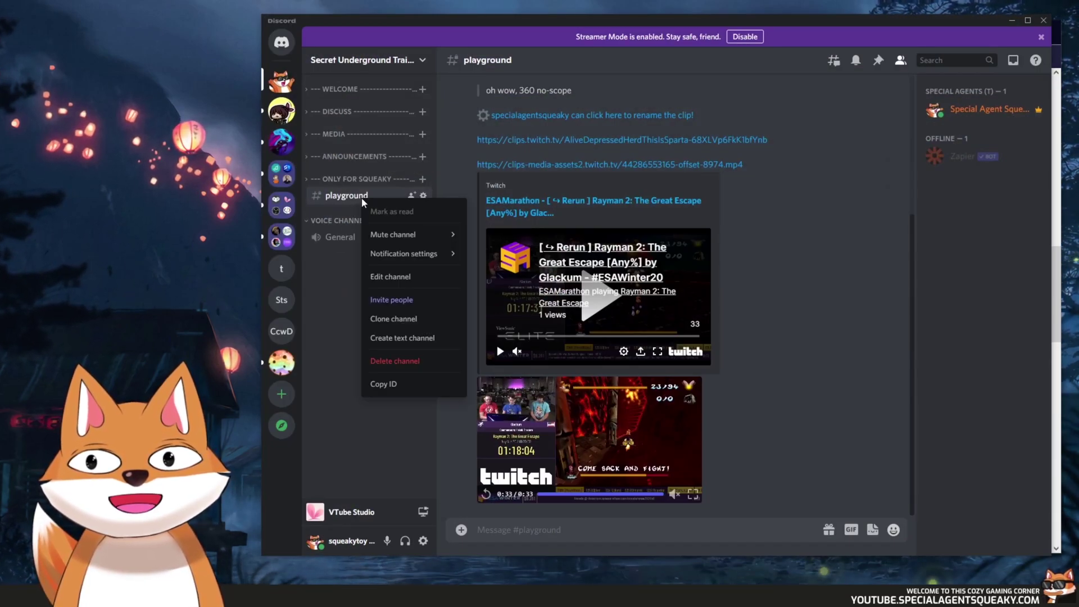
{"action": "left_click", "coordinate": [415, 285]}
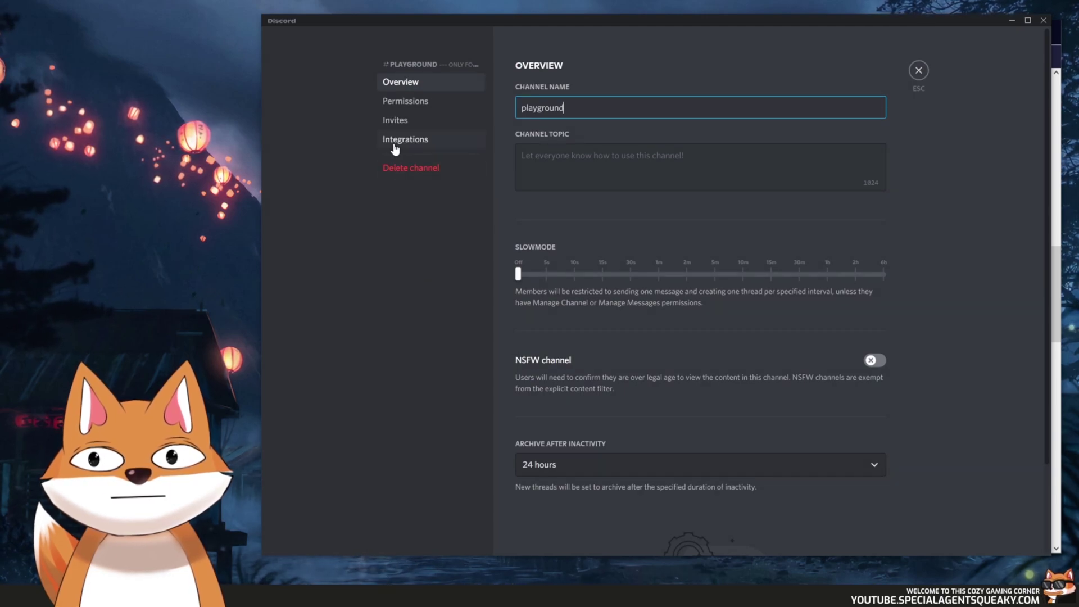
{"action": "left_click", "coordinate": [416, 148]}
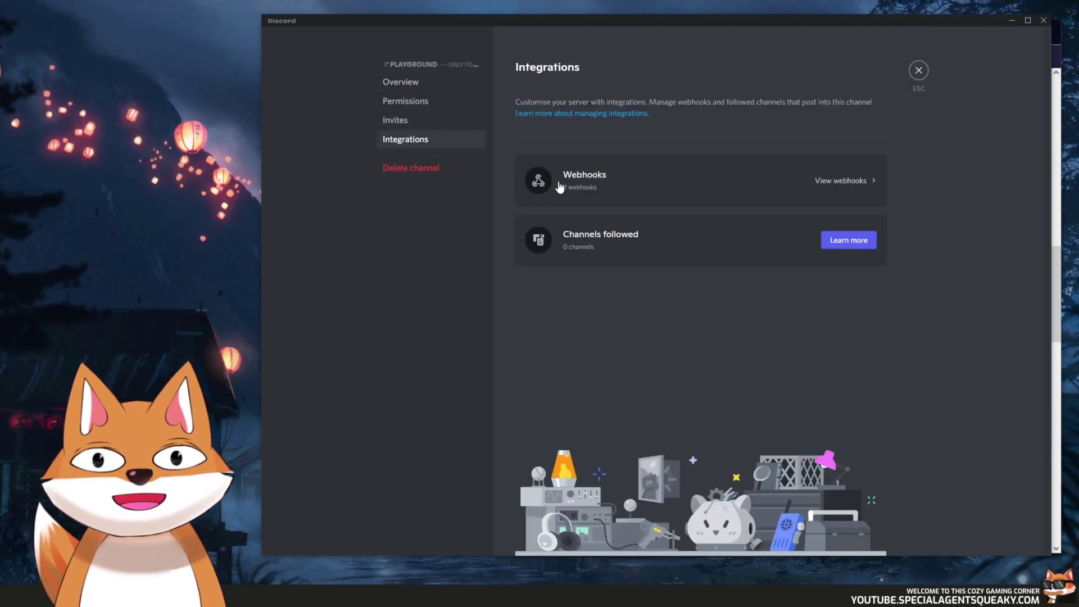
{"action": "left_click", "coordinate": [585, 184]}
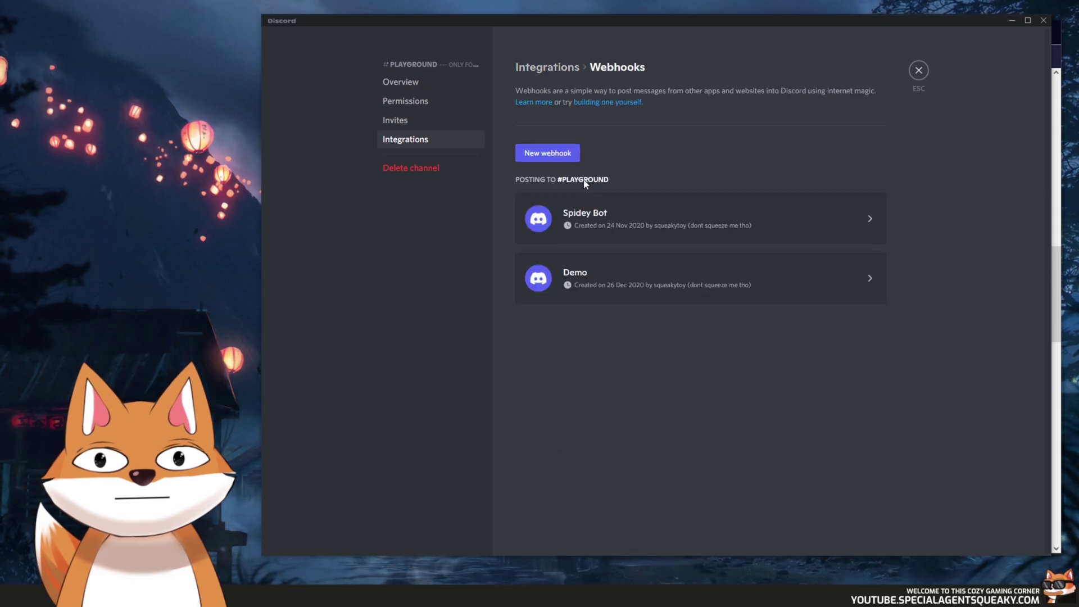
{"action": "left_click", "coordinate": [553, 162]}
- Rename the webhook to 'Mr Clipper', save it, and copy its URL
{"action": "left_click_drag", "start_coordinate": [657, 401], "coordinate": [601, 402]}
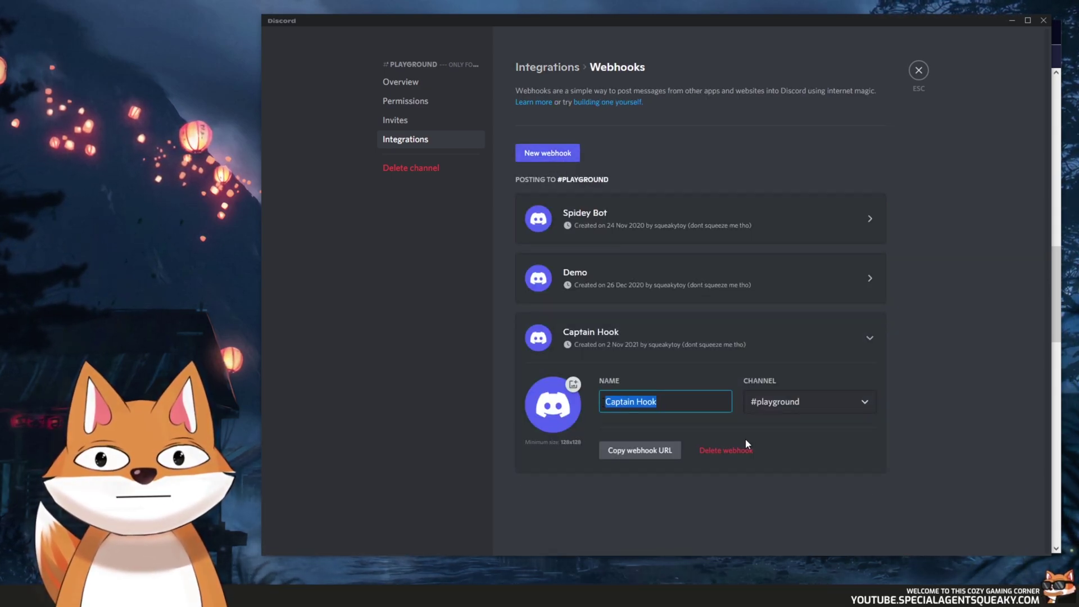
{"action": "type", "text": "Mr Clipper"}
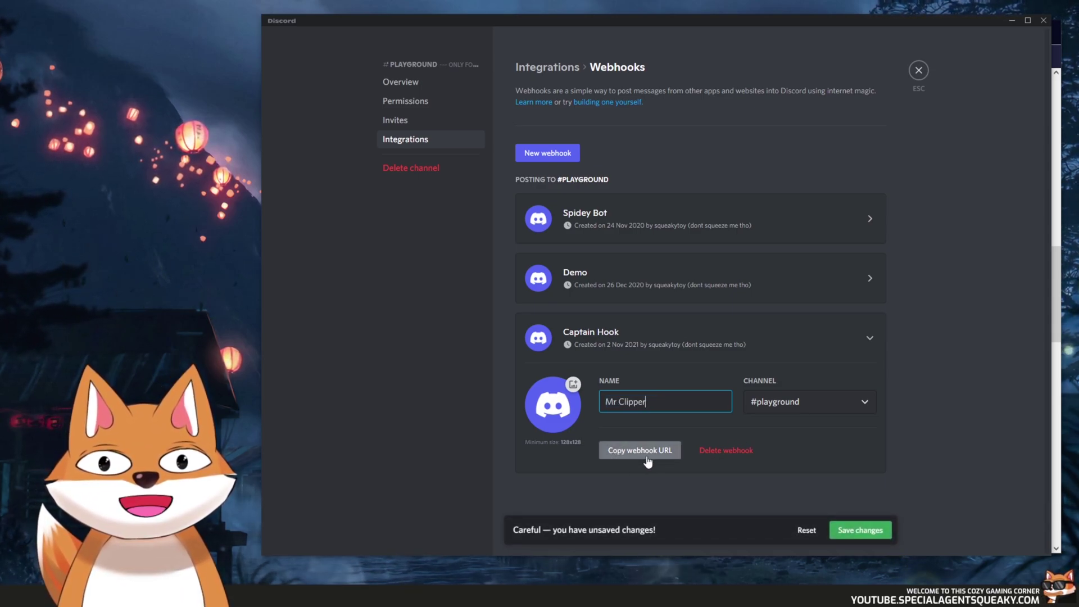
{"action": "left_click", "coordinate": [861, 539]}
{"action": "left_click", "coordinate": [642, 459]}
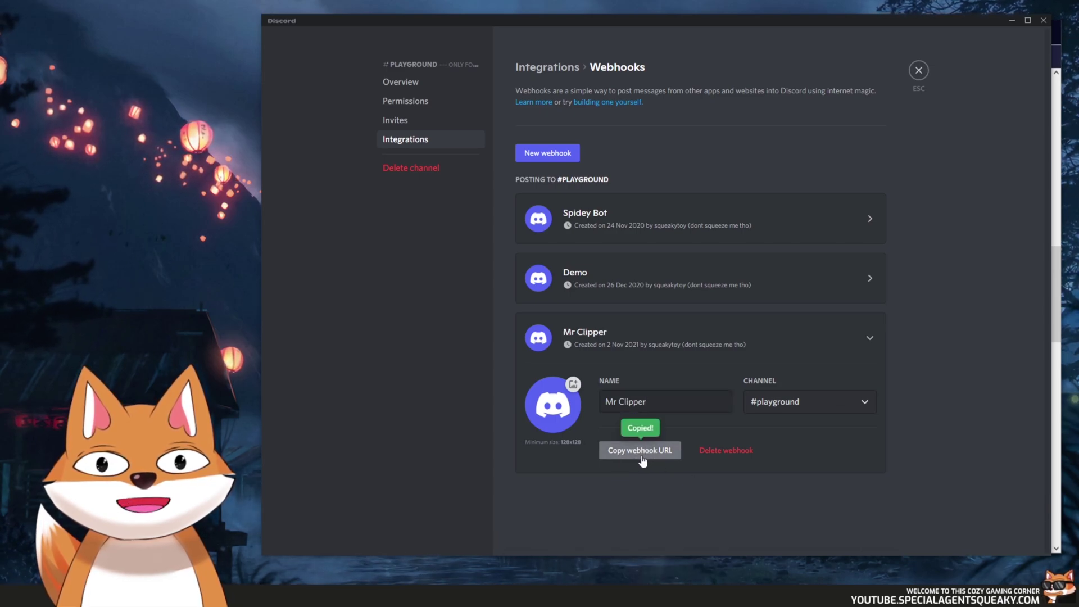
{"action": "left_click", "coordinate": [1012, 21]}
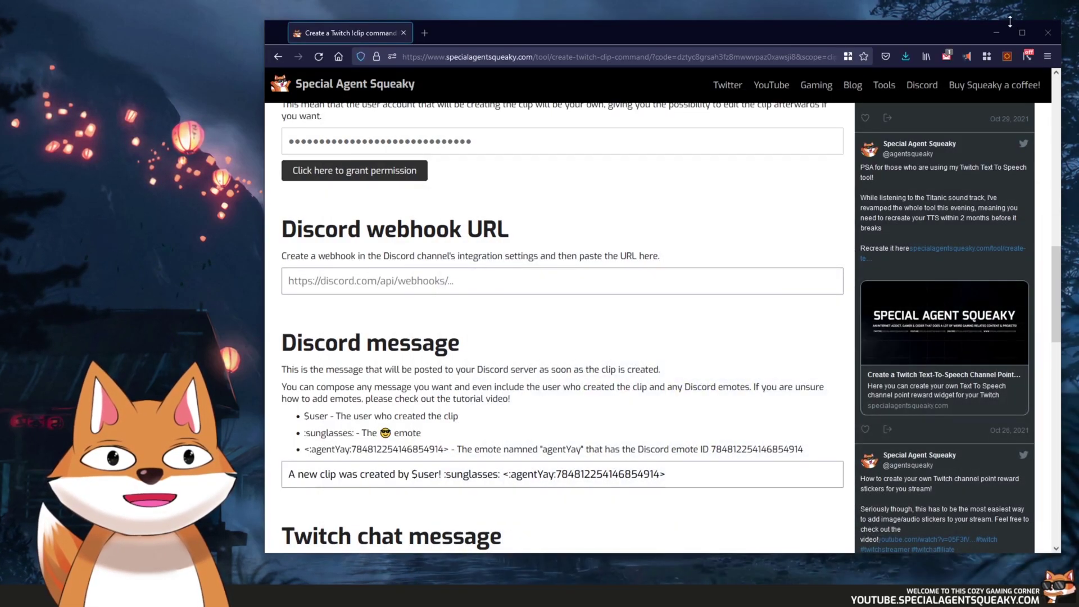
- Paste the webhook URL into the Discord webhook URL field and highlight its id and token
{"action": "left_click", "coordinate": [444, 284]}
{"action": "key", "text": "ctrl+v"}
{"action": "left_click_drag", "start_coordinate": [466, 284], "coordinate": [750, 279]}
{"action": "left_click_drag", "start_coordinate": [314, 281], "coordinate": [838, 276]}
{"action": "left_click", "coordinate": [367, 301]}
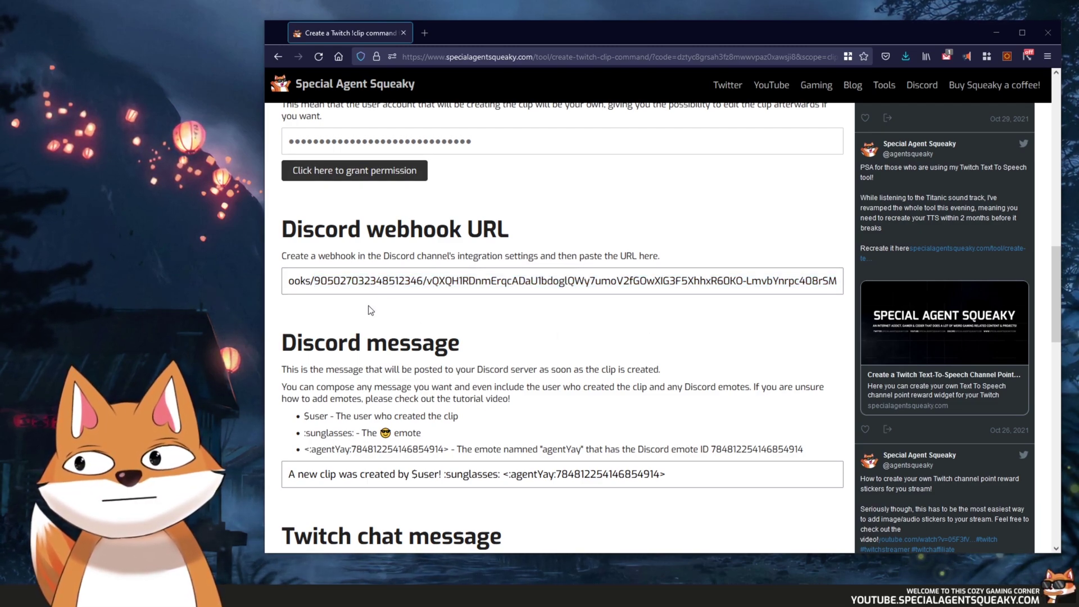
{"action": "left_click_drag", "start_coordinate": [838, 281], "coordinate": [314, 281]}
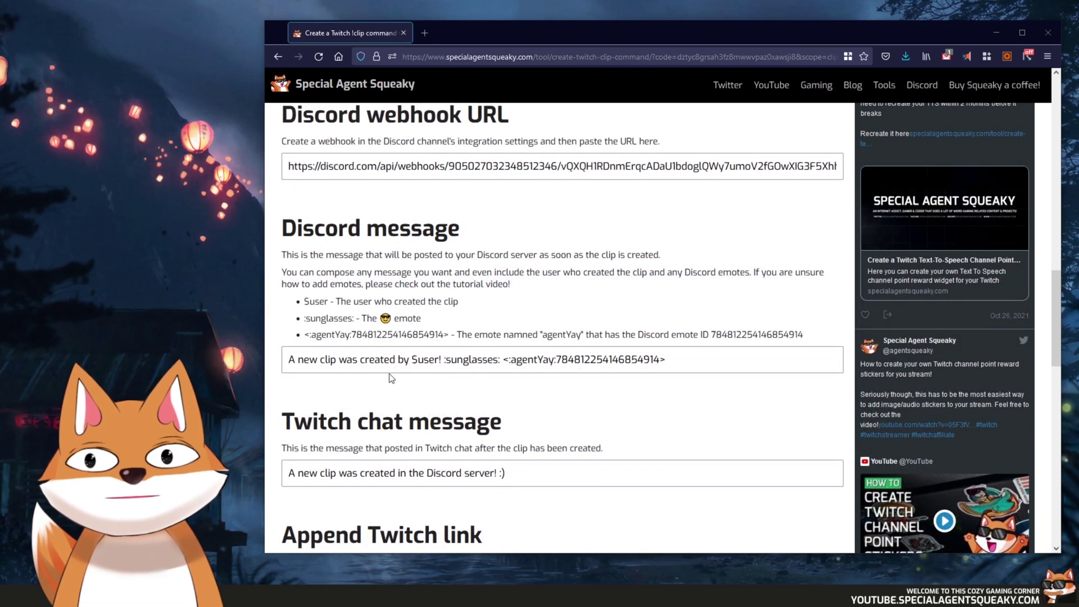
- Scroll to the Discord message field and highlight the agentYay emote code example
{"action": "scroll", "coordinate": [433, 390], "scroll_direction": "down", "scroll_amount": 1}
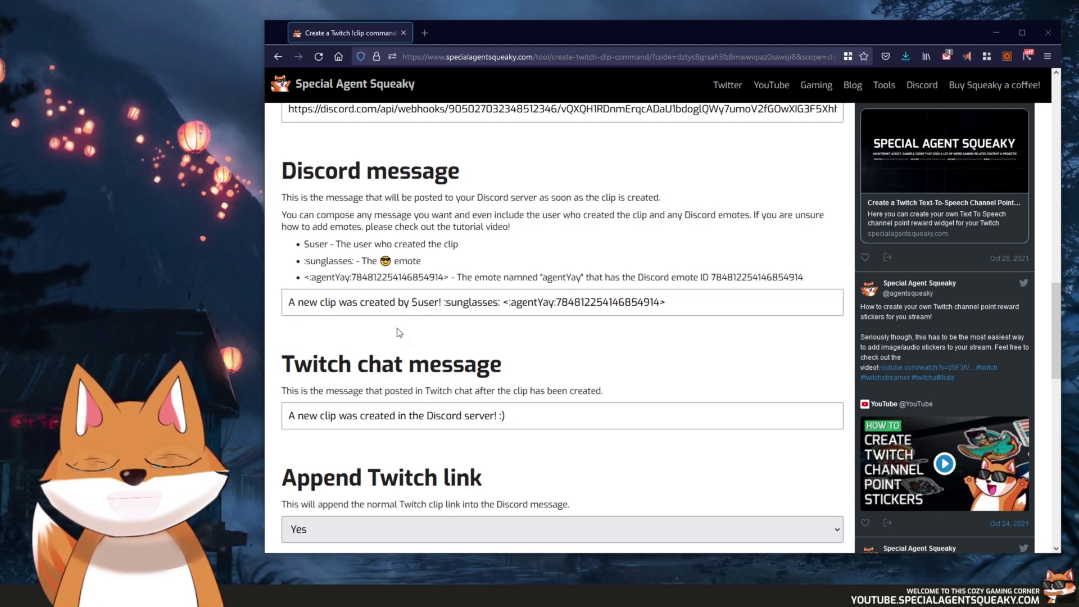
{"action": "left_click", "coordinate": [441, 303]}
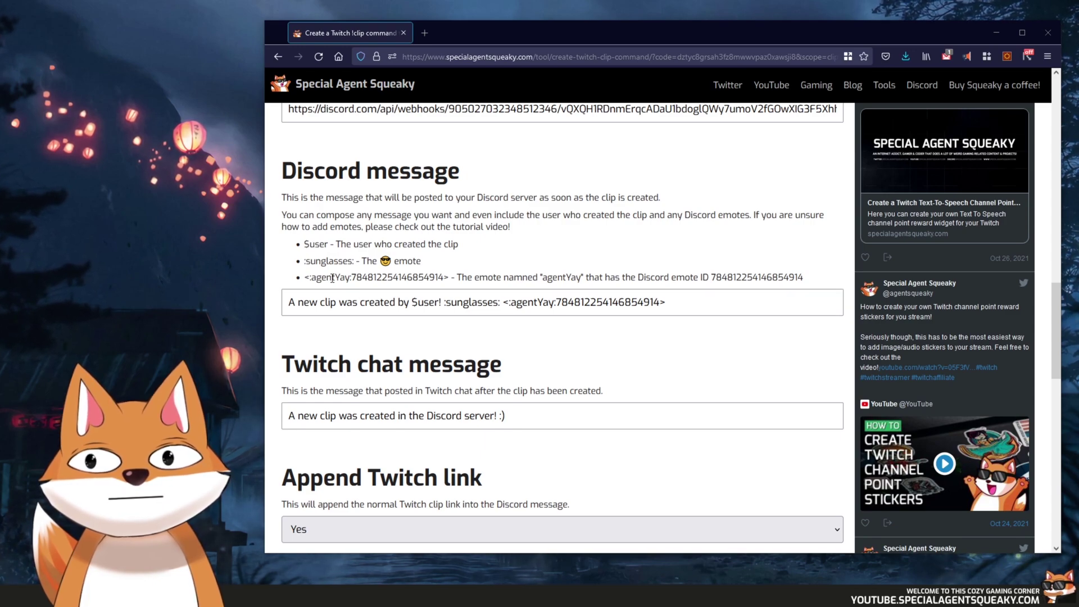
{"action": "left_click_drag", "start_coordinate": [355, 281], "coordinate": [443, 284]}
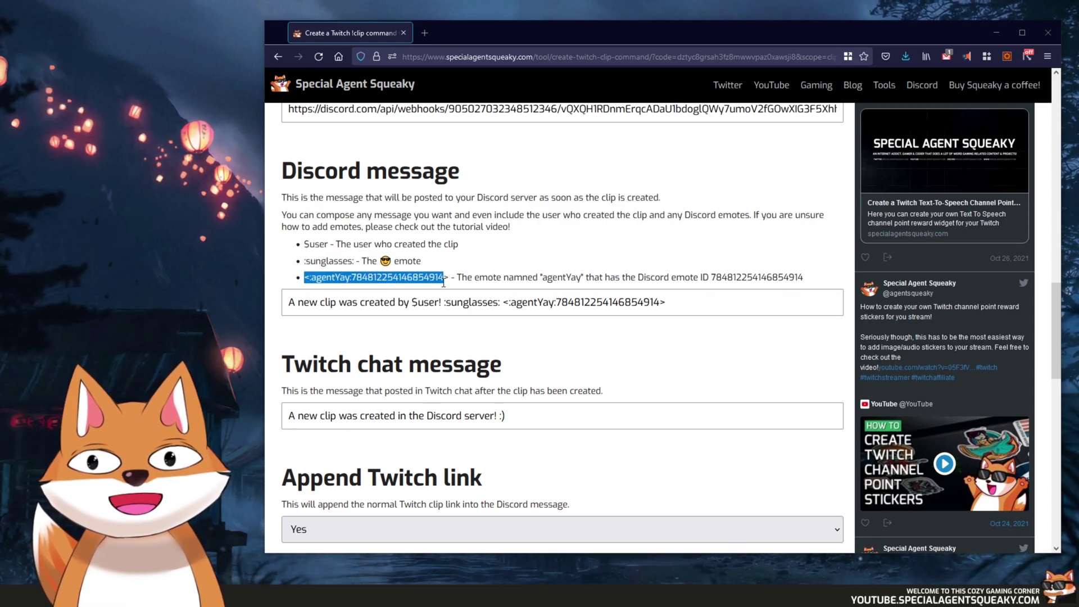
{"action": "left_click", "coordinate": [429, 337]}
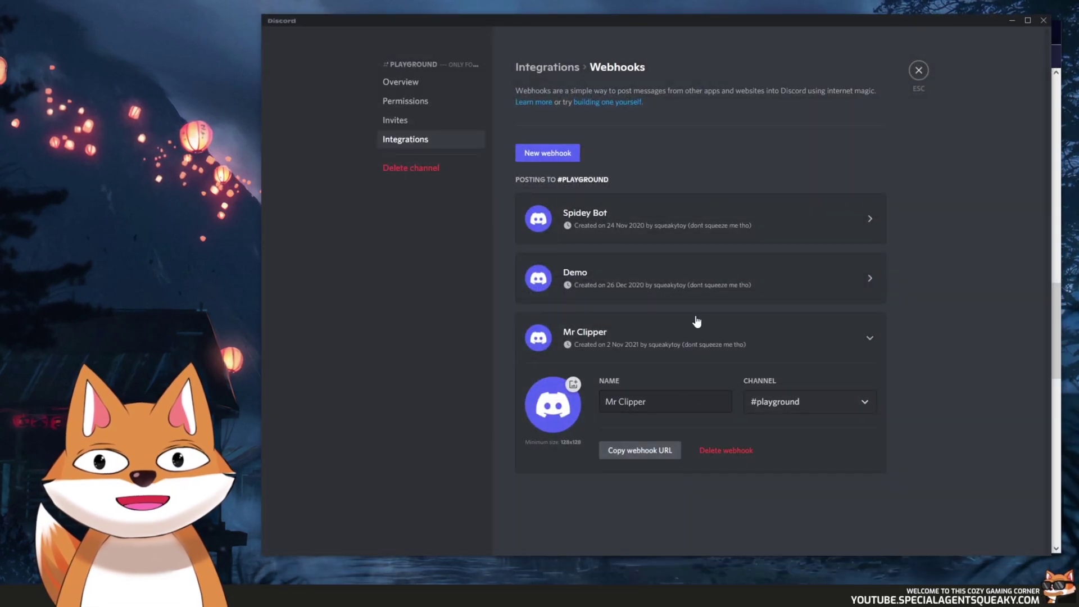
- Close the webhook settings, scroll up to the Demo clip post, and return to Firefox
{"action": "left_click", "coordinate": [918, 70]}
{"action": "scroll", "coordinate": [779, 357], "scroll_direction": "up", "scroll_amount": 2}
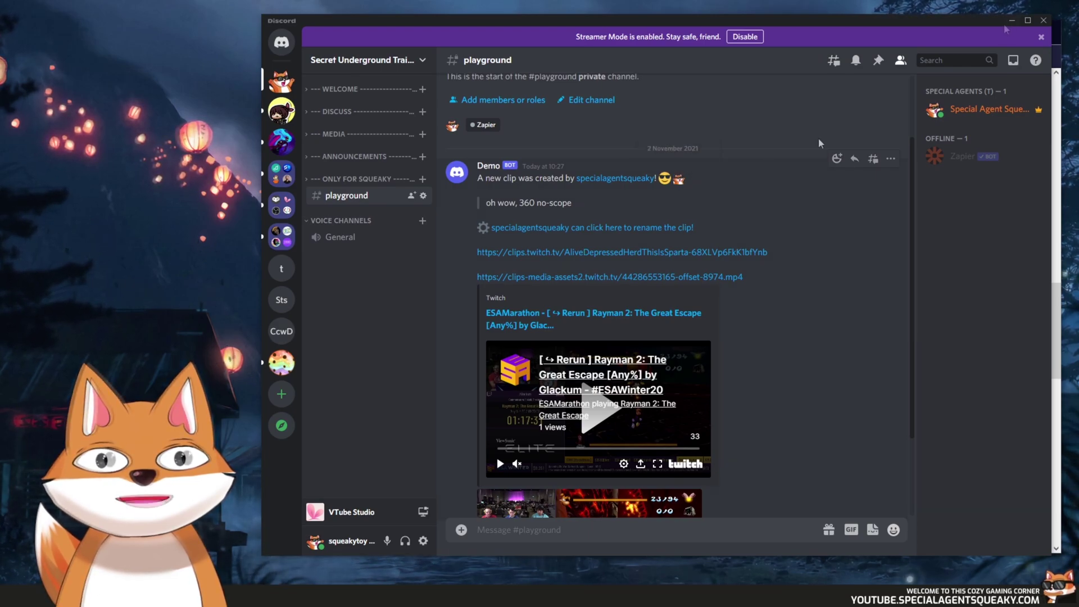
{"action": "key", "text": "alt+Tab"}
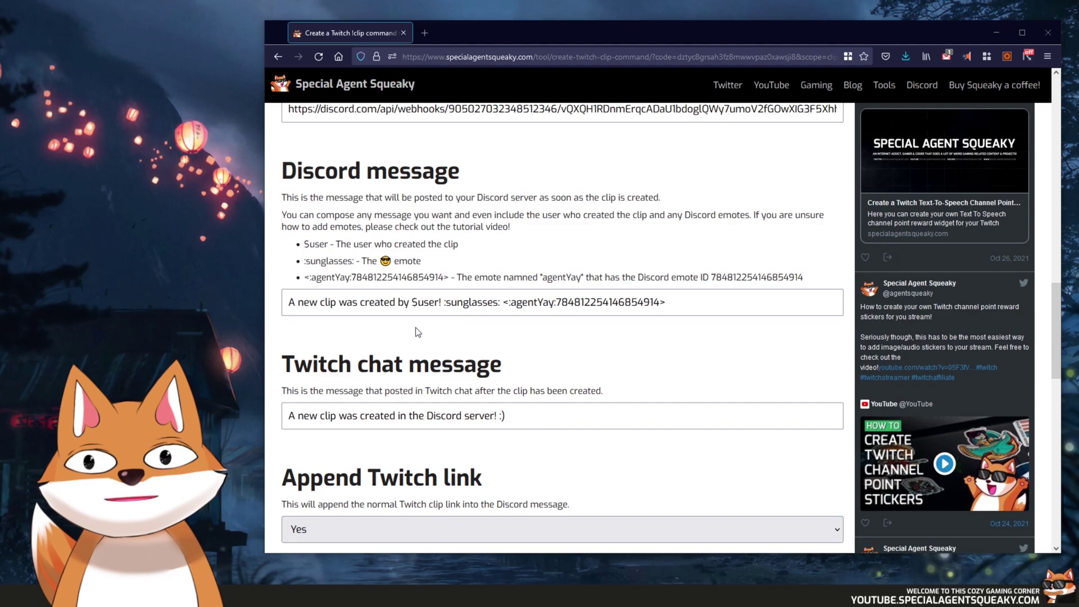